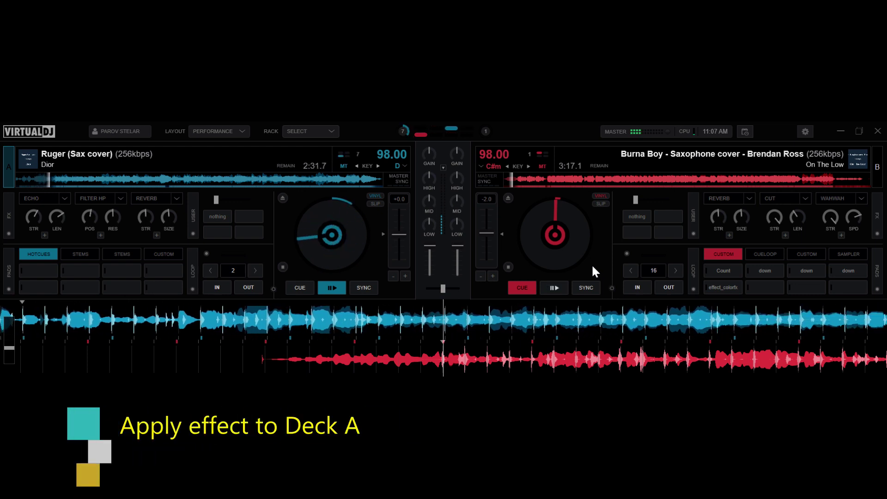
Use mapped keys to enable deck A's Filter HP, start deck B, then turn on deck A's Echo.
key("ctrl+2")
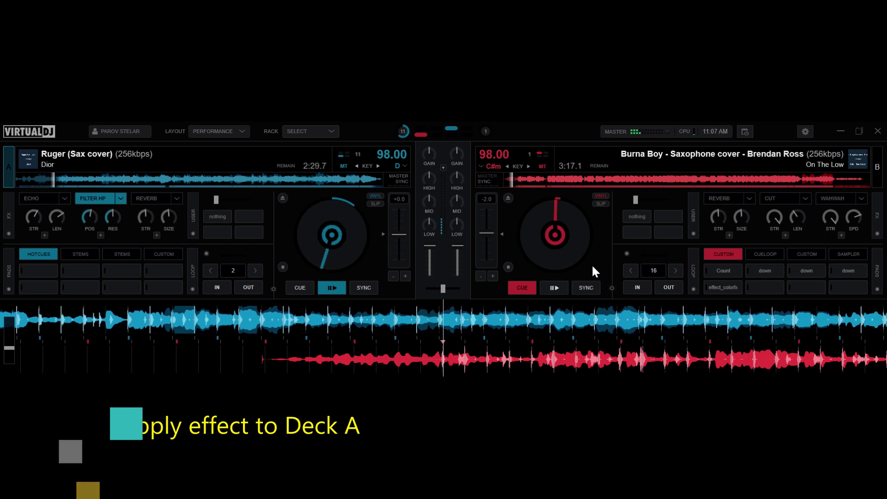
key("Tab")
key("space")
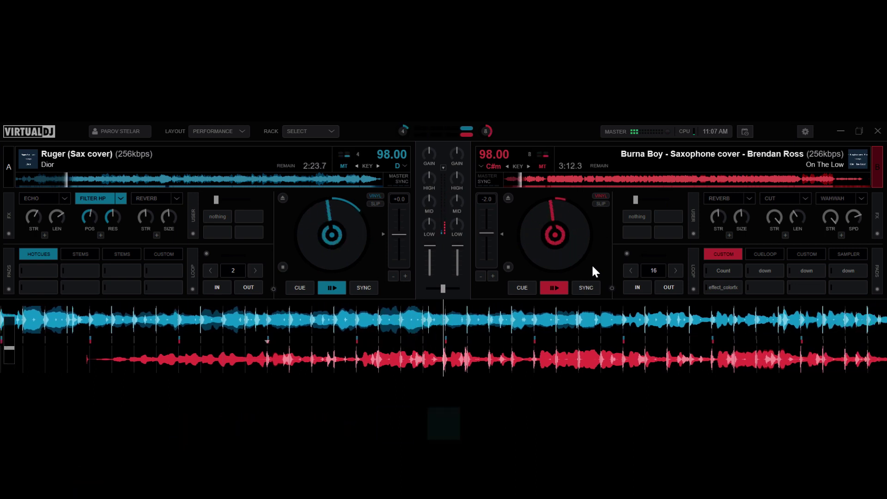
key("Tab")
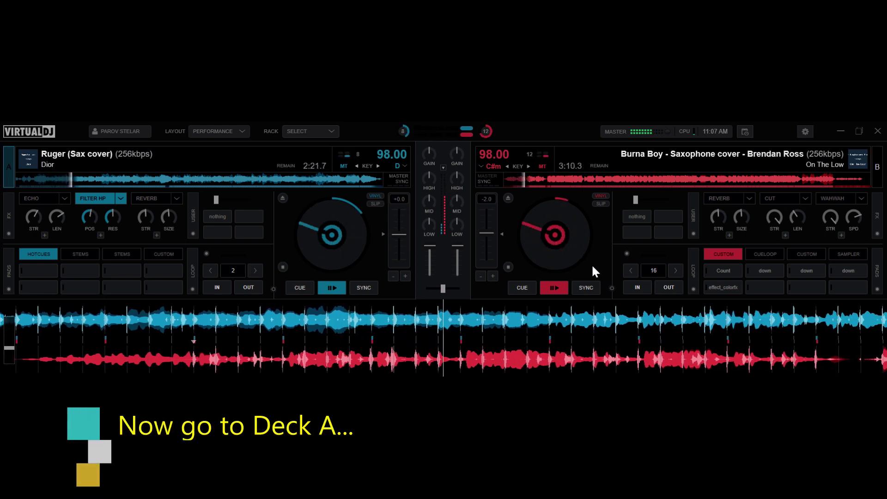
key("1")
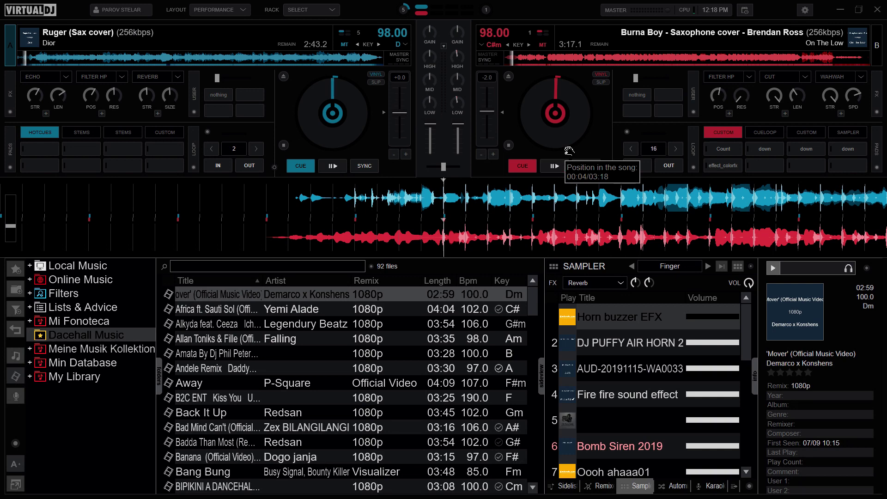
Activate the FILTER HP effect slot on deck A.
left_click(106, 78)
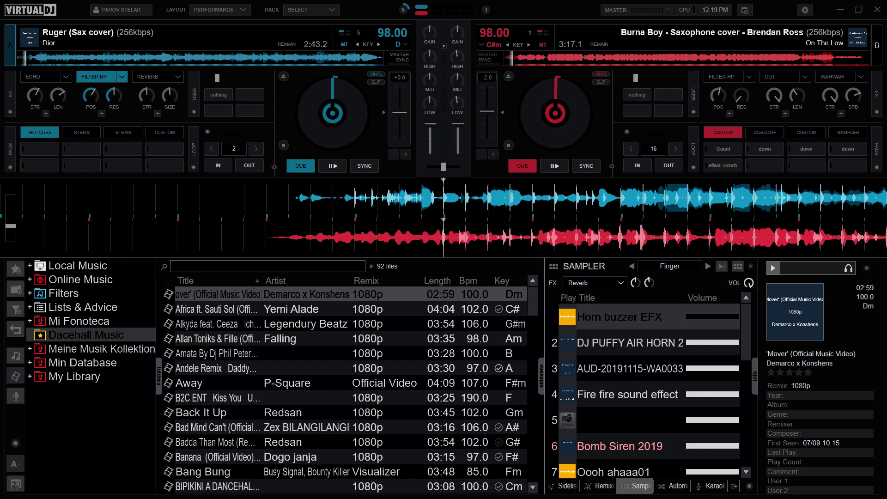
left_click(805, 9)
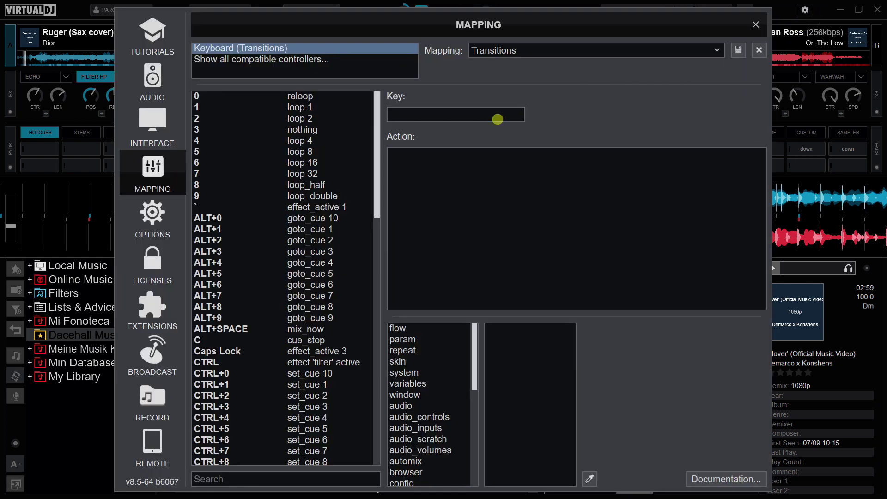
left_click(497, 119)
key("x")
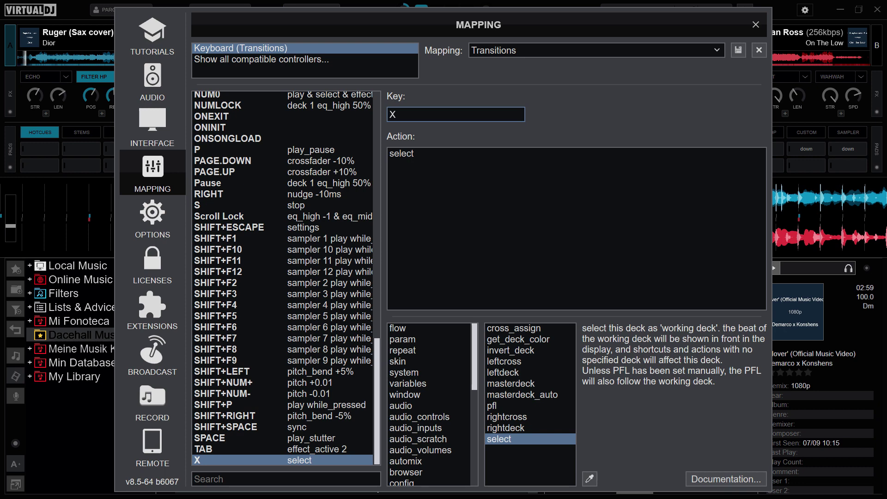
left_click(757, 25)
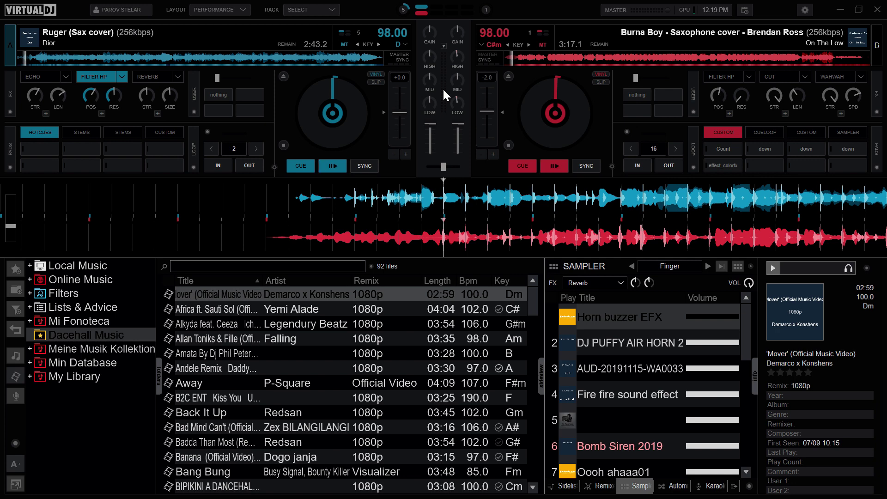
Deactivate the FILTER HP slot on deck A.
mouse_move(433, 52)
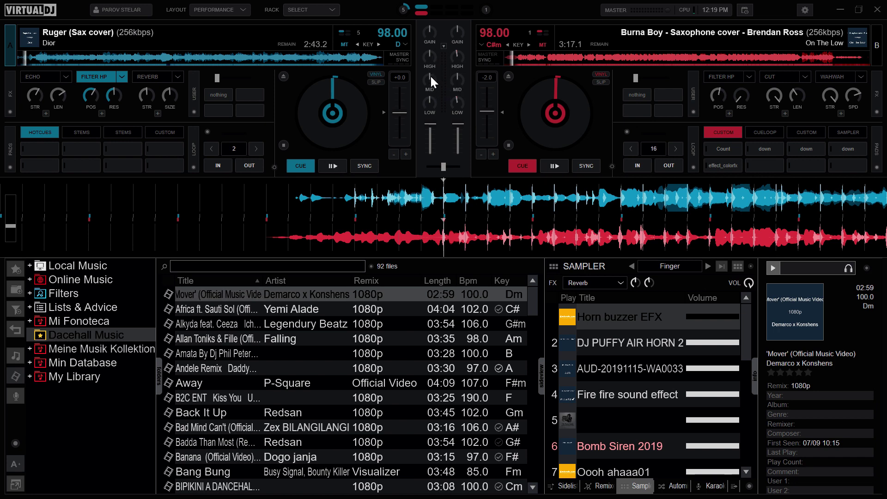
left_click(107, 78)
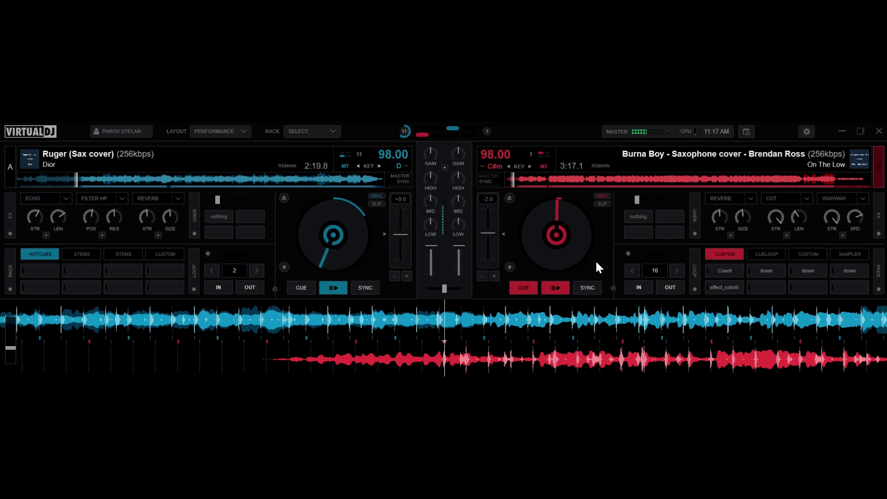
Start the saxophone cover on deck B with the mapped play key.
key("space")
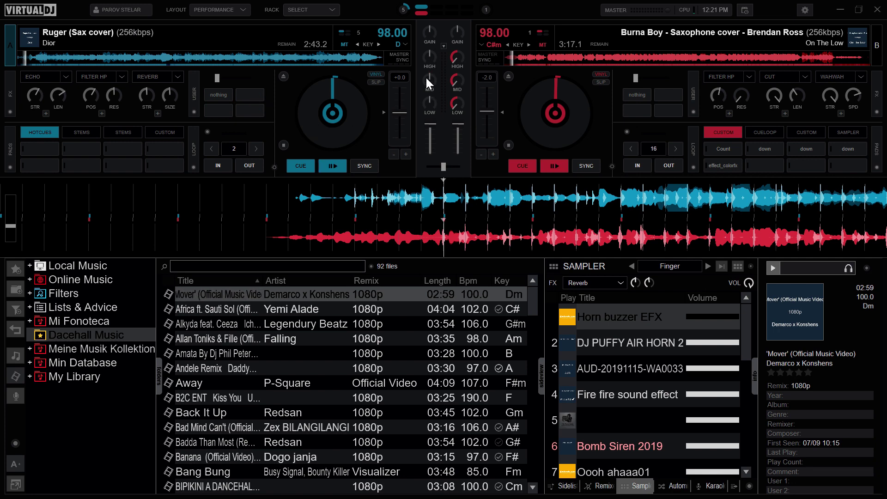
mouse_move(426, 80)
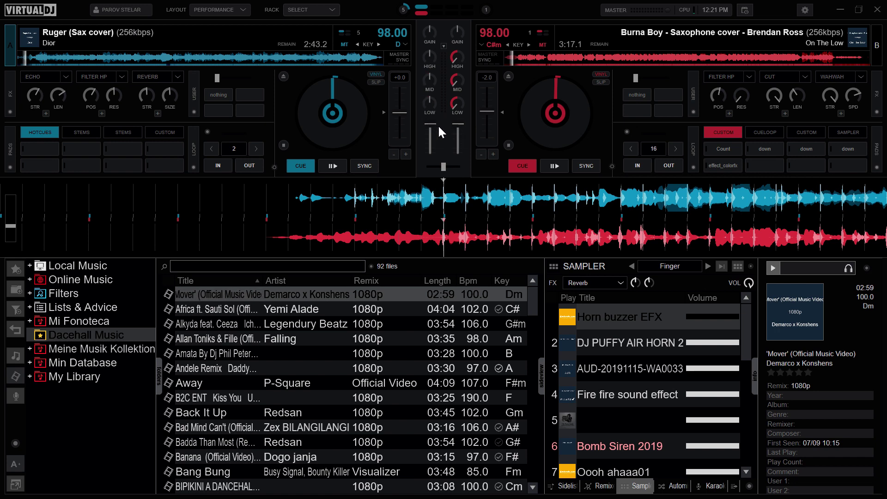
Look up the NUM* EQ-swap entry in the keyboard Mapping settings, then close them.
left_click(805, 9)
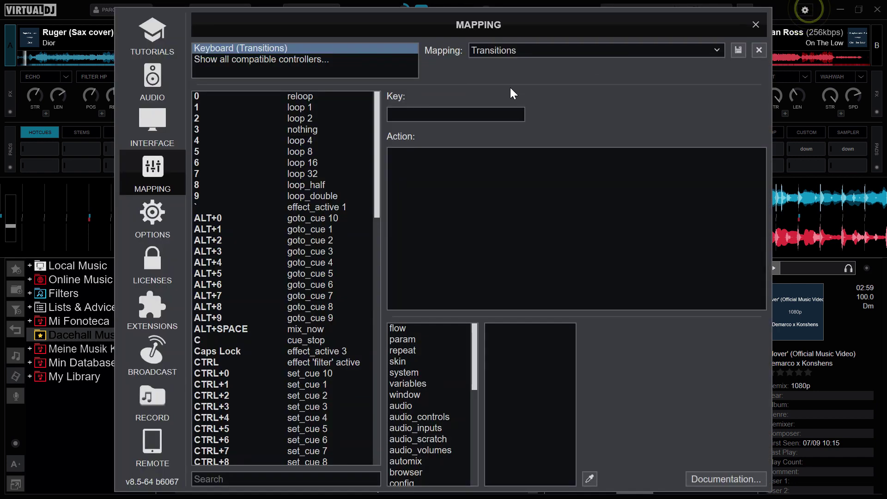
left_click(473, 121)
key("KP_Multiply")
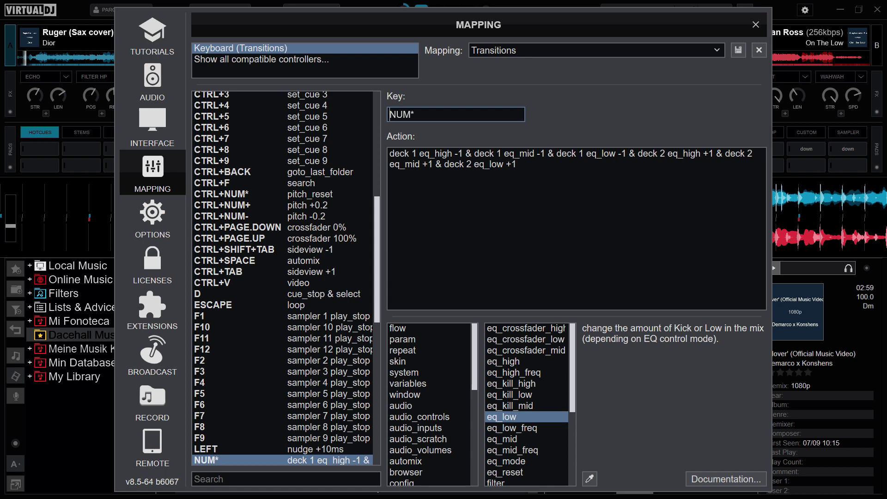
left_click(756, 24)
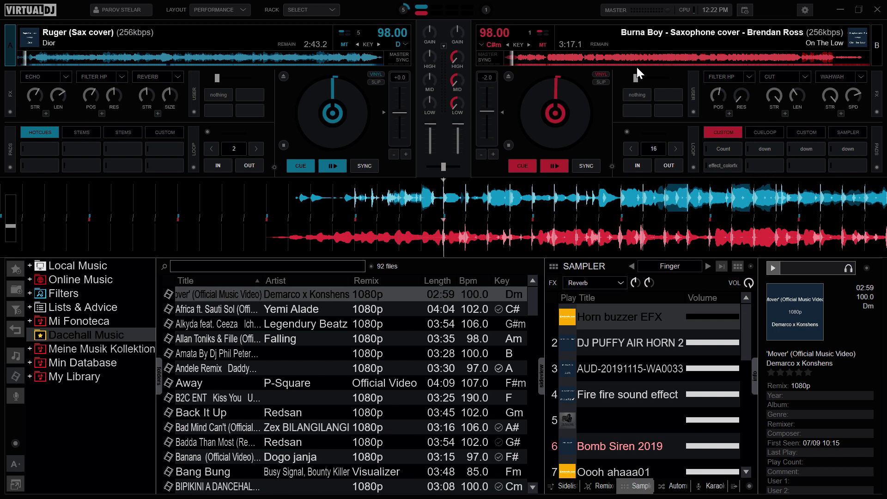
Reopen Mapping and check the NUM/ deck-1 EQ kill and Pause 50% EQ reset entries.
left_click(805, 10)
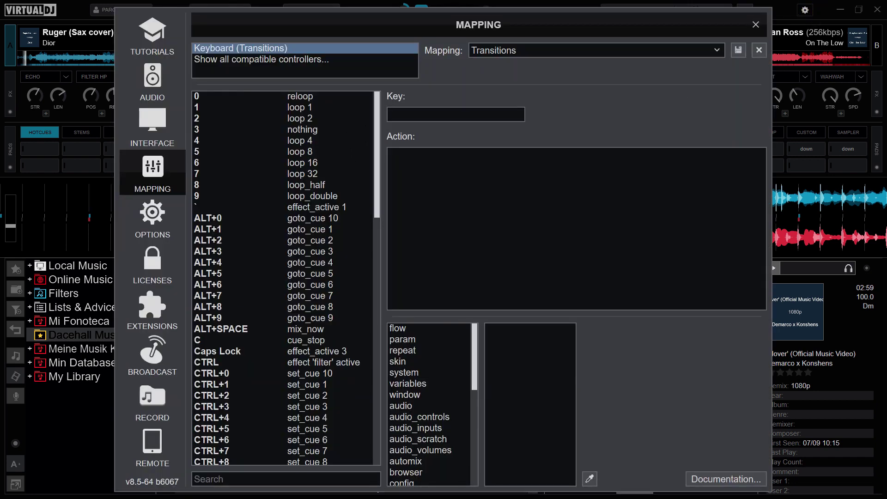
left_click(396, 115)
key("KP_Divide")
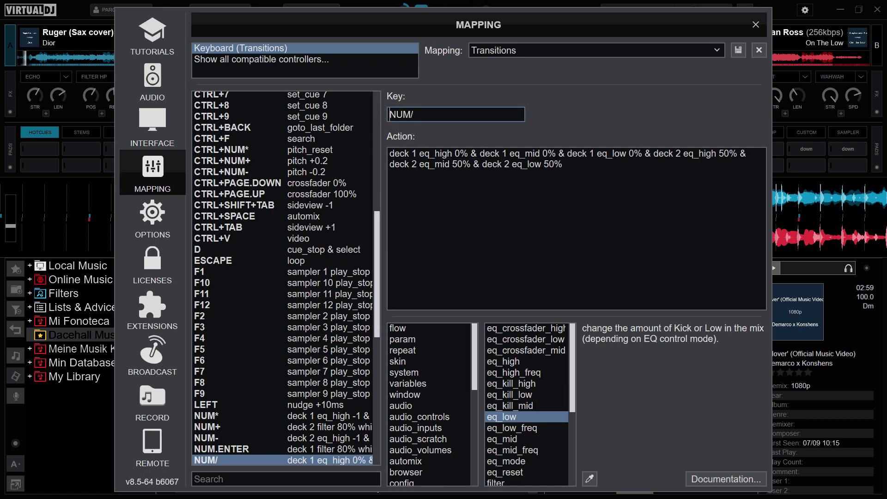
key("Pause")
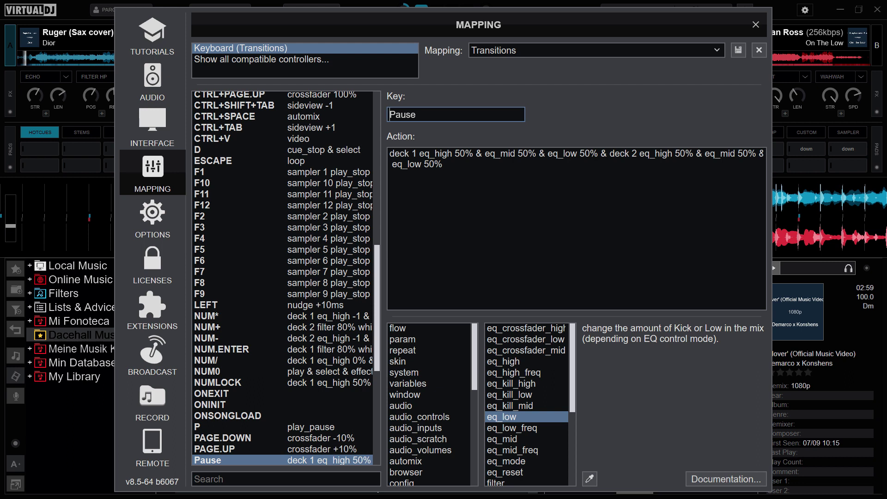
Review the NUMLOCK, NUM* and NUM- EQ-swap entries in the mapping list.
left_click(217, 383)
left_click(206, 316)
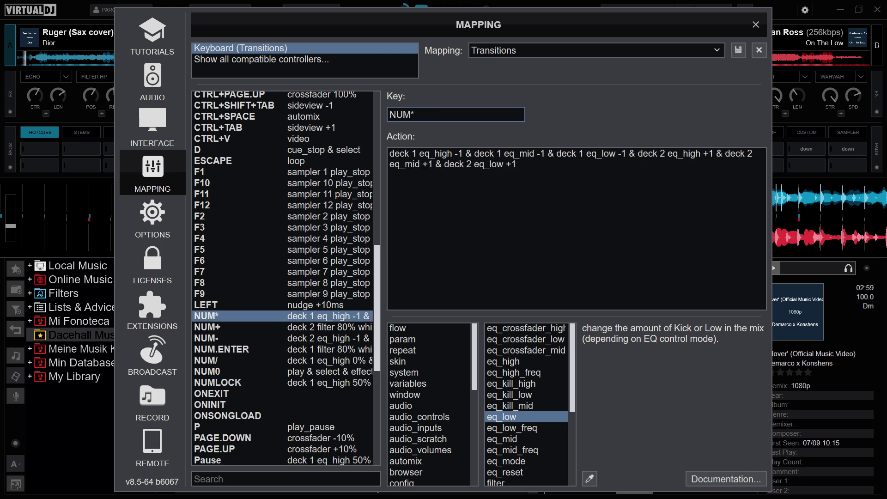
left_click(206, 338)
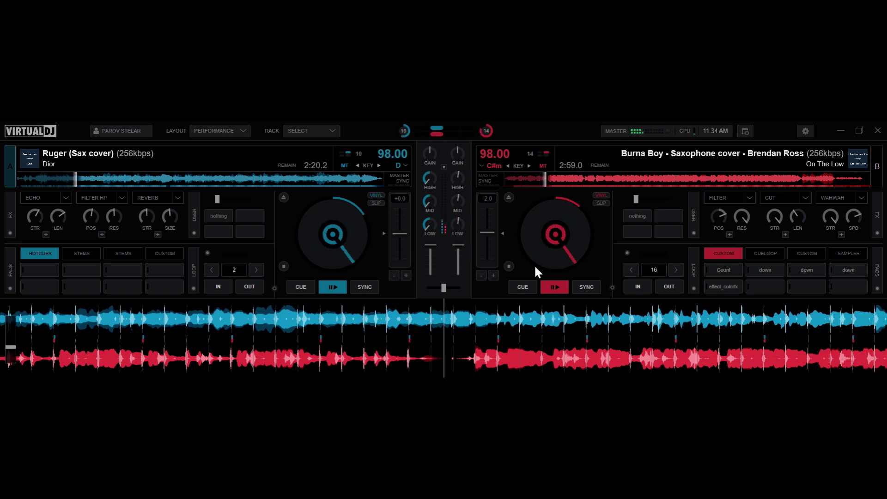
Return deck A to its cue point and stop it with the mapped C key.
key("c")
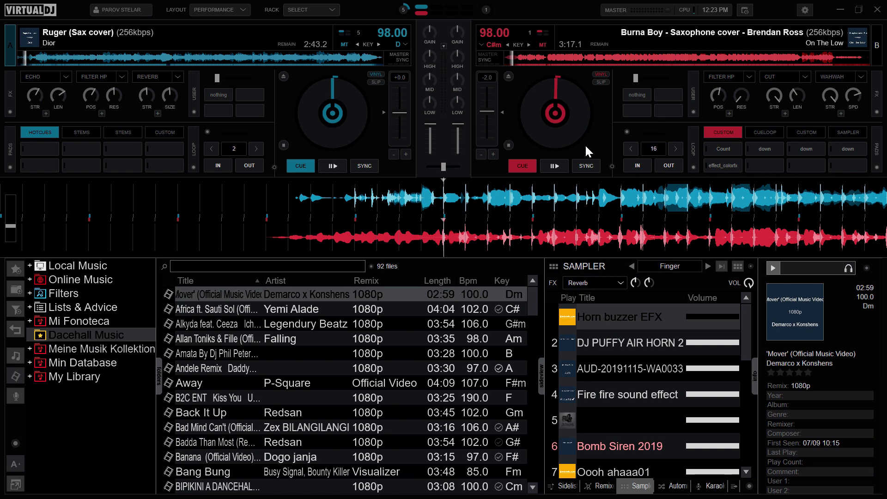
Try the Starter layout, then switch the skin to the Essentials layout.
left_click(220, 11)
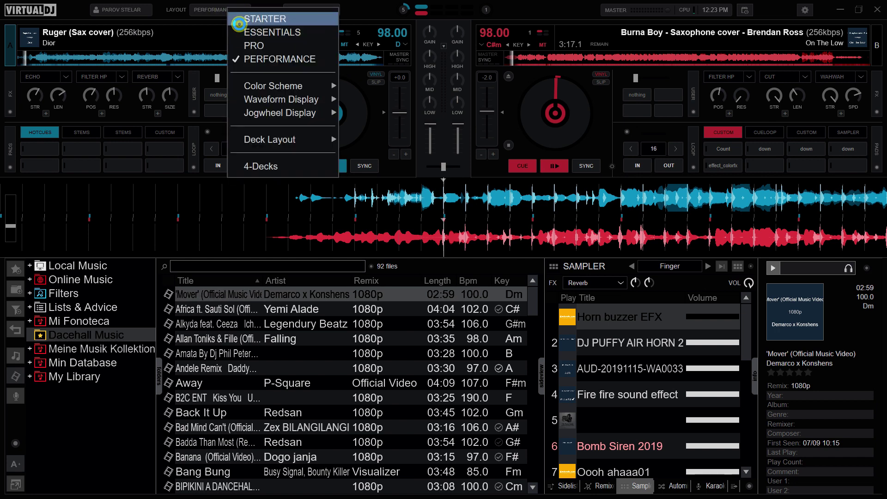
left_click(239, 21)
left_click(237, 8)
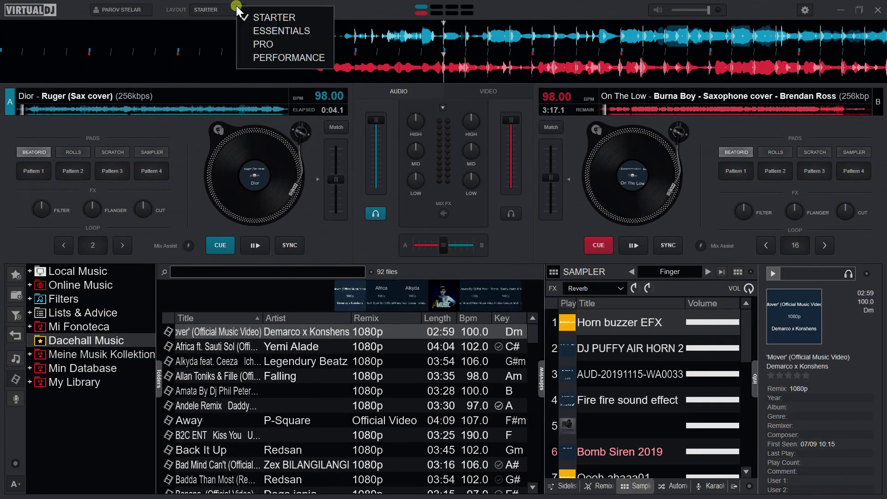
left_click(240, 33)
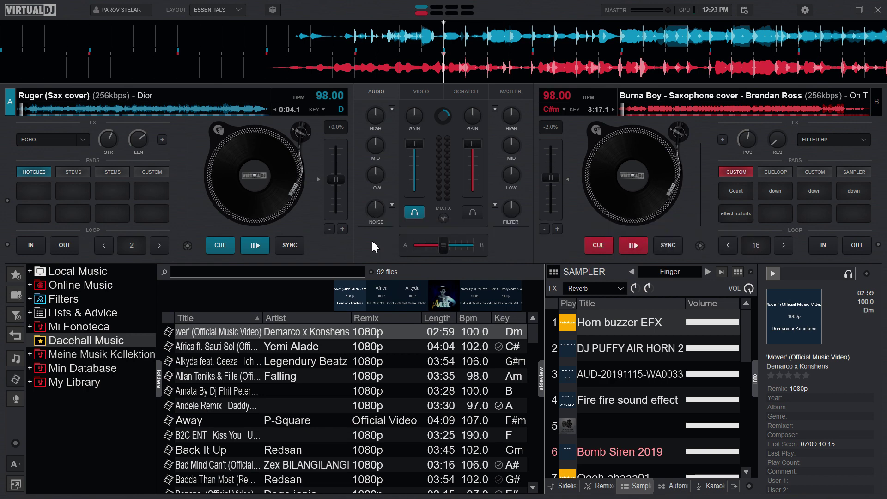
left_click(392, 204)
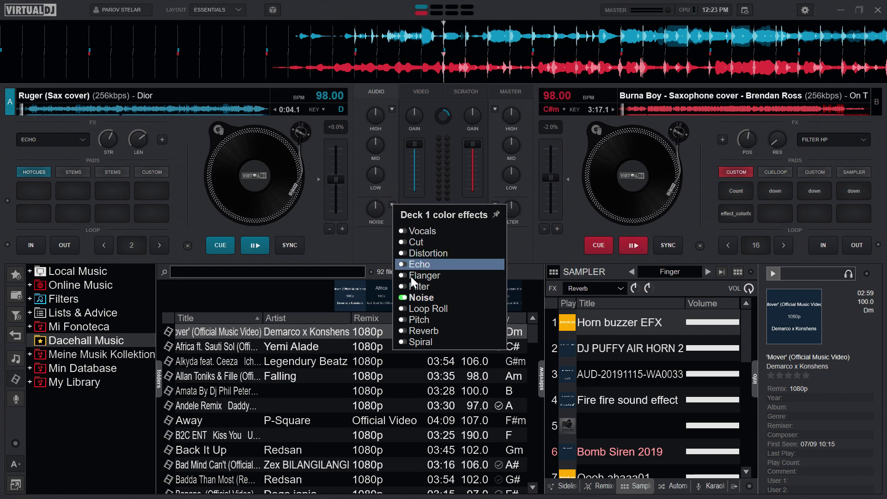
left_click(402, 298)
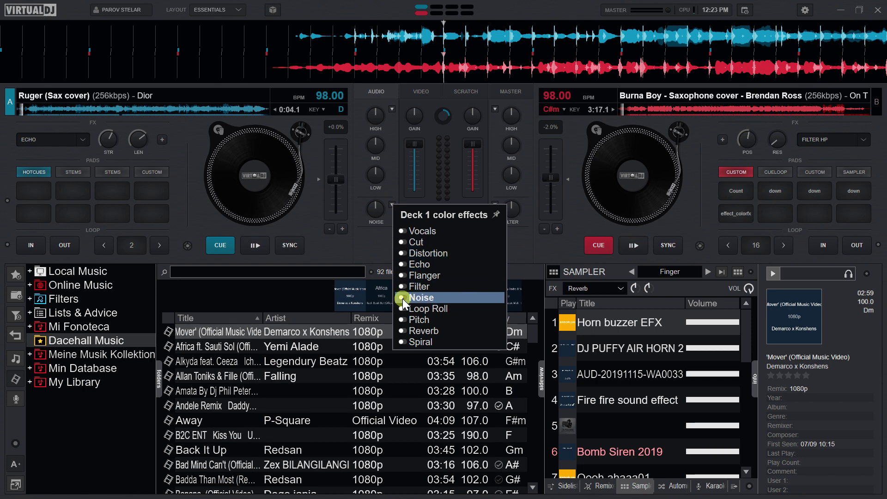
left_click(426, 298)
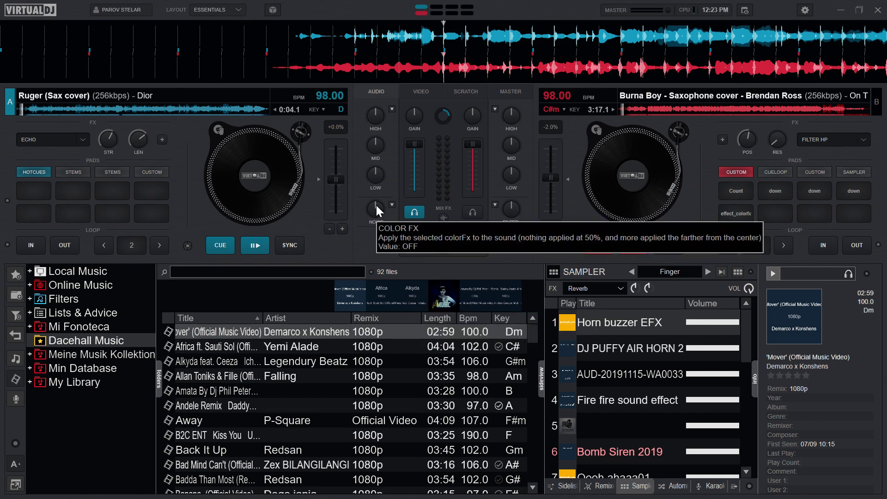
mouse_move(373, 205)
left_mouse_down()
mouse_move(384, 185)
mouse_move(373, 206)
left_mouse_up()
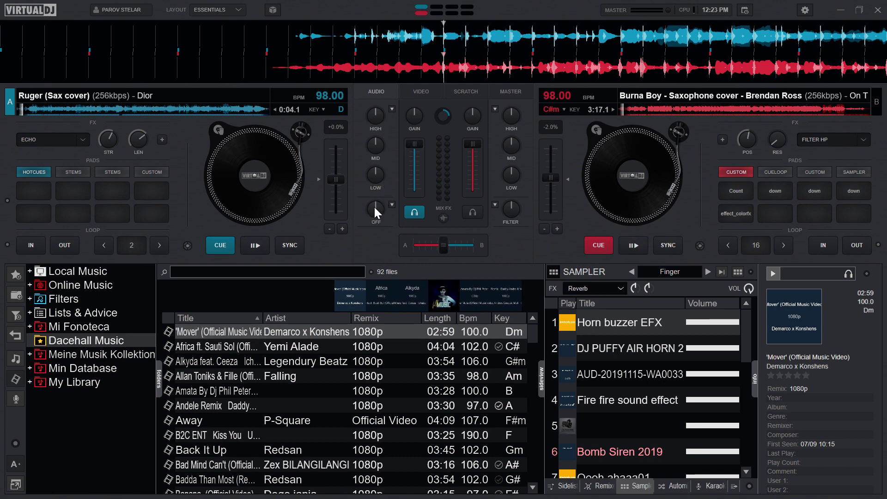
left_click(82, 137)
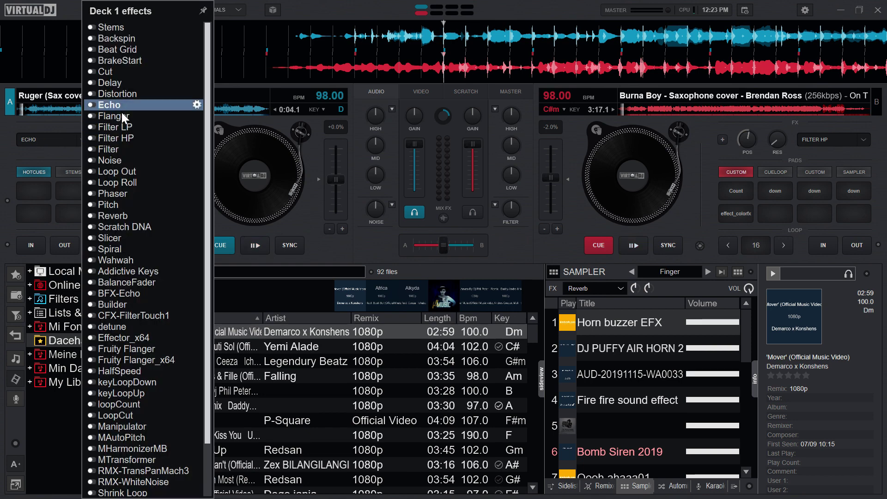
Load Filter HP as deck 1's effect and select deck B for headphone cueing.
left_click(129, 138)
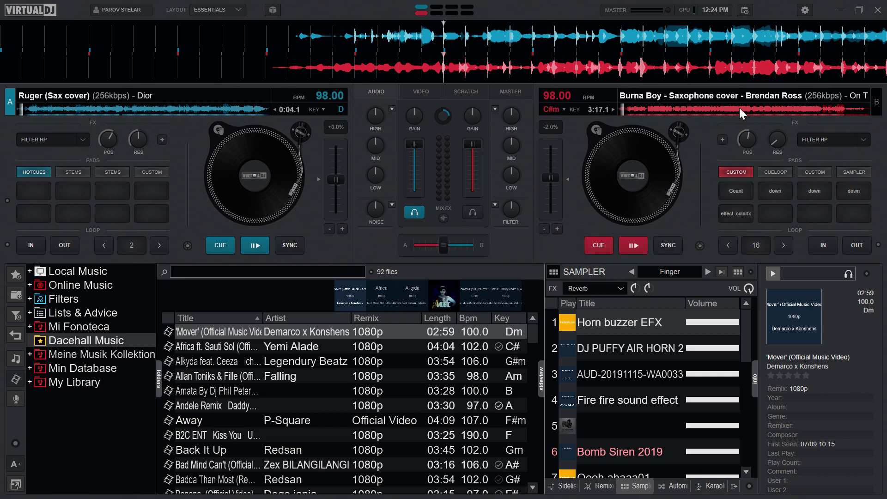
left_click(873, 106)
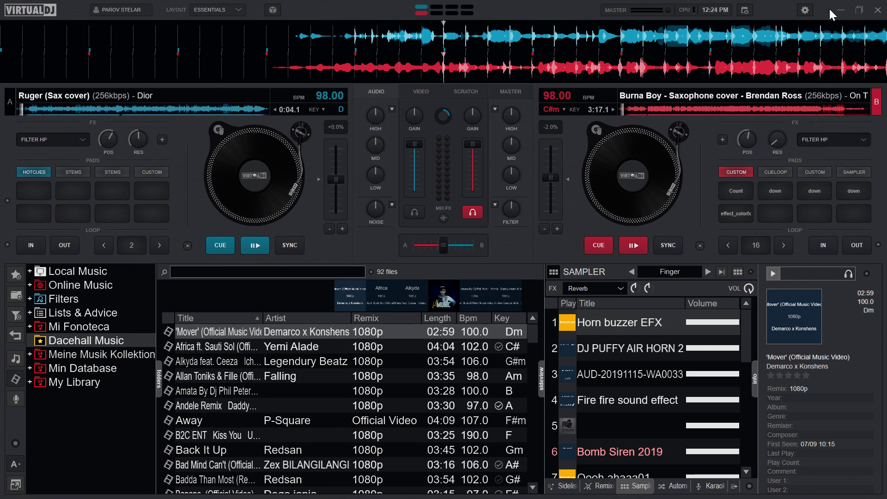
left_click(805, 10)
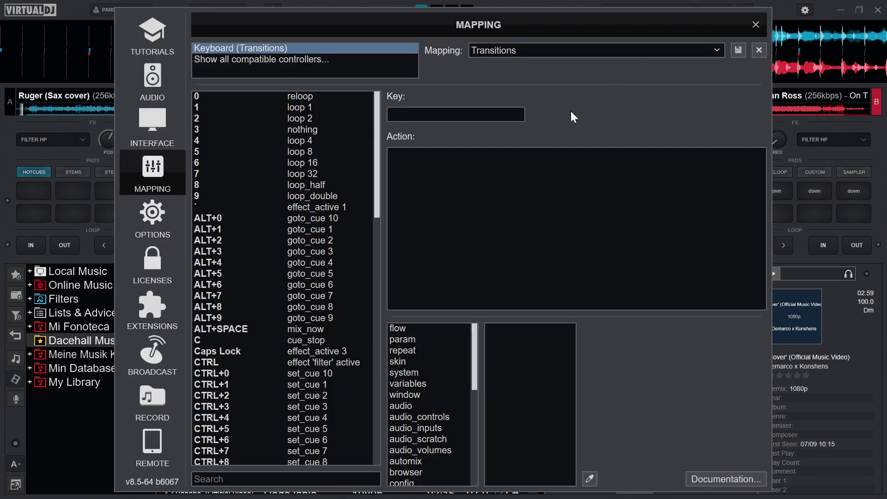
key("KP_Enter")
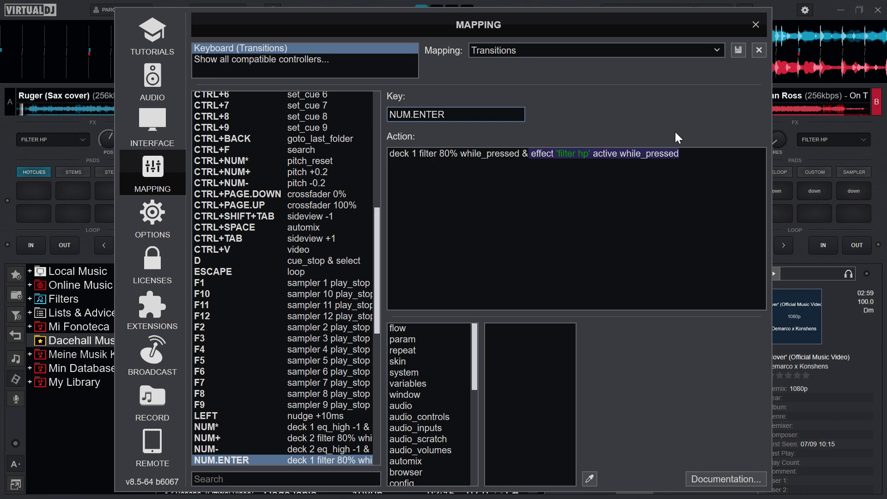
left_click(755, 25)
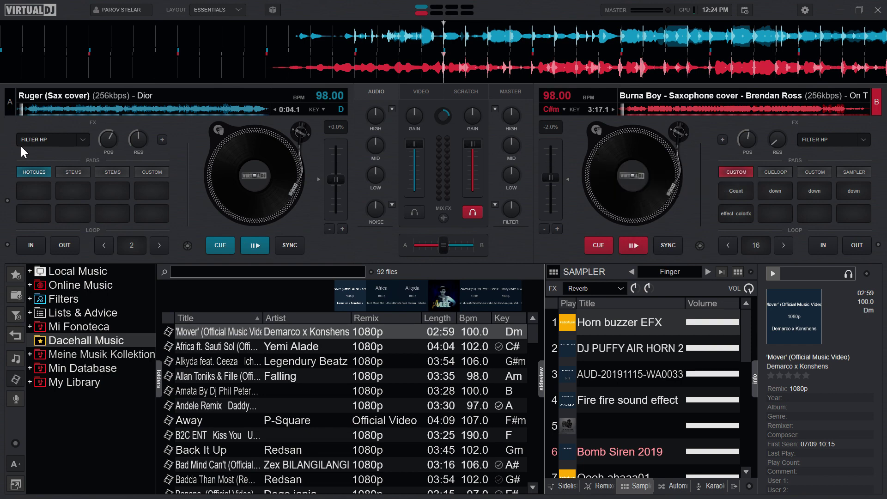
Enable deck A's FILTER HP, then confirm NUM0 maps to 'play & select & effect filter hp active'.
left_click(40, 141)
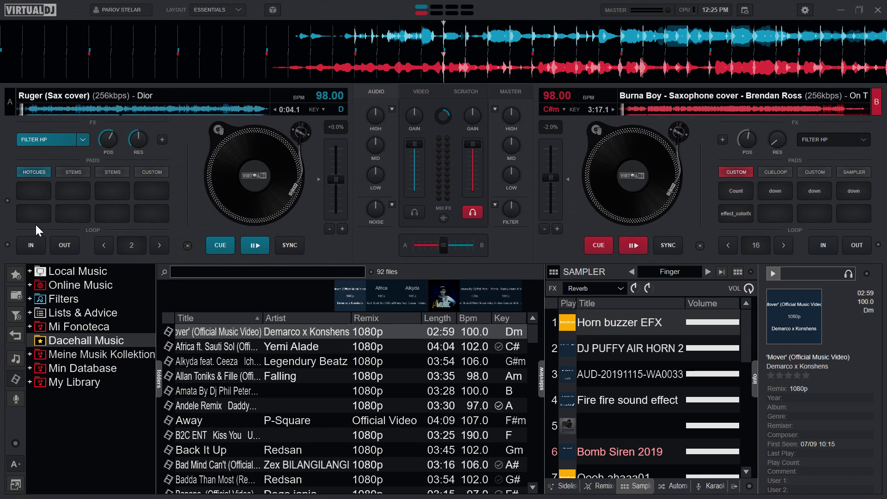
left_click(801, 8)
left_click(427, 110)
key("KP_Decimal")
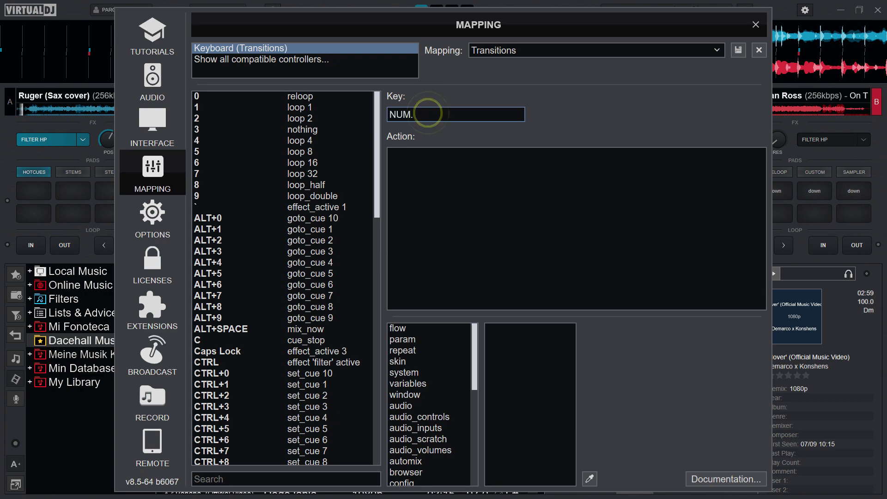
key("KP_0")
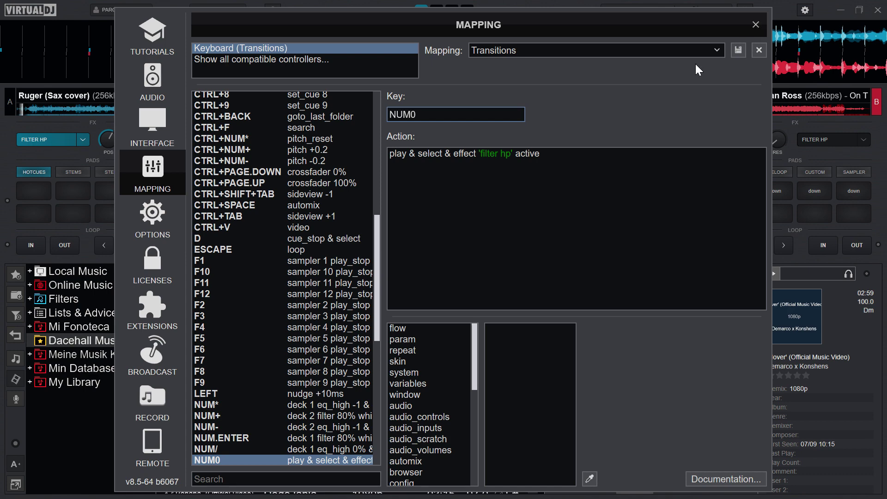
left_click(755, 25)
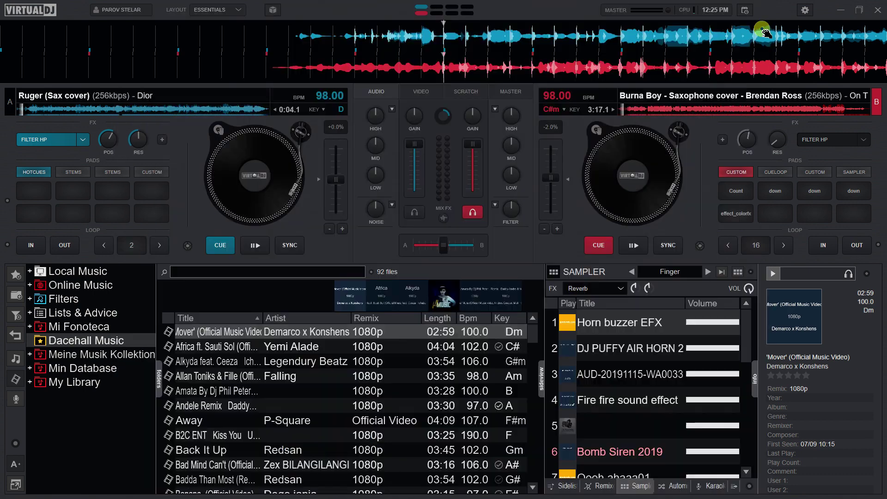
Switch to the Performance layout, start deck B with Filter HP, and enable deck A's Echo.
left_click(202, 9)
left_click(204, 57)
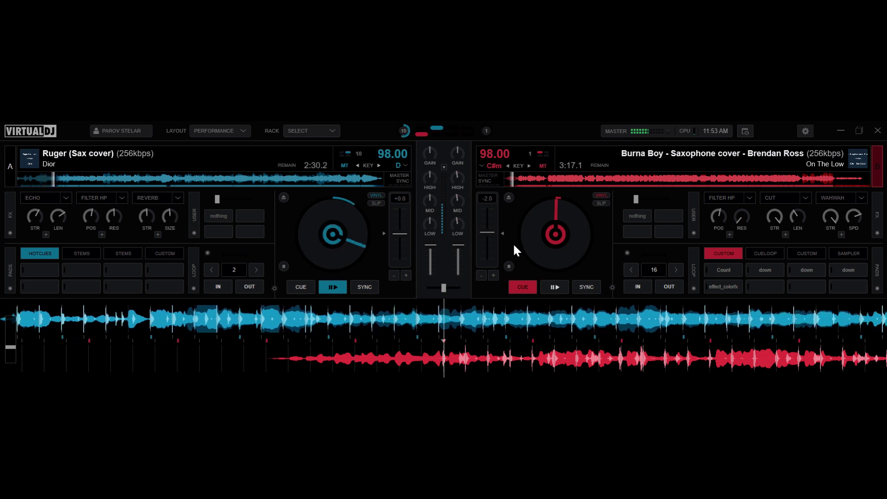
key("space")
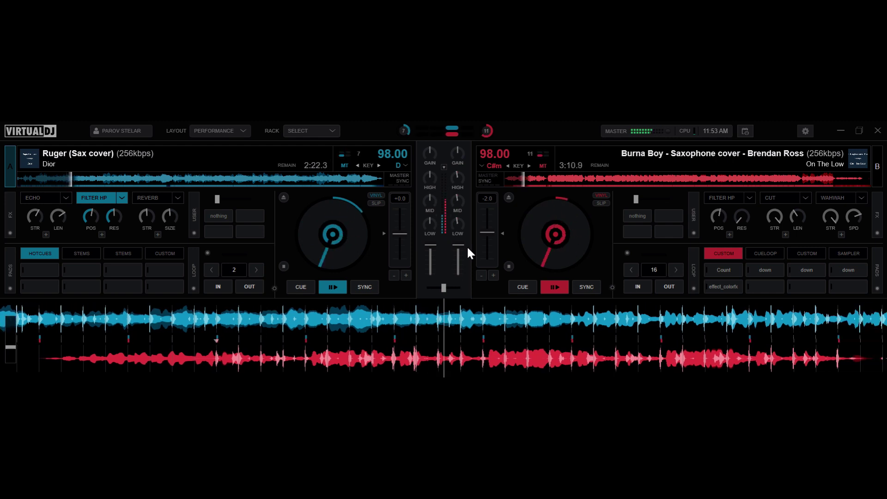
key("ctrl+1")
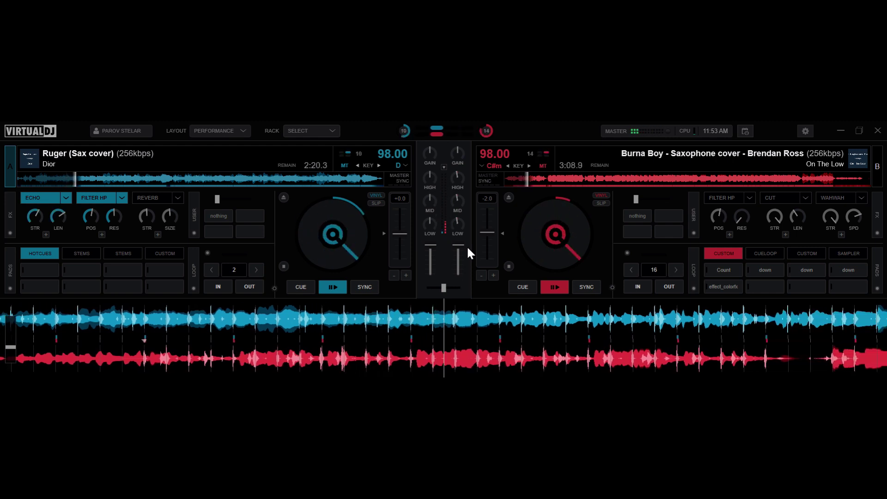